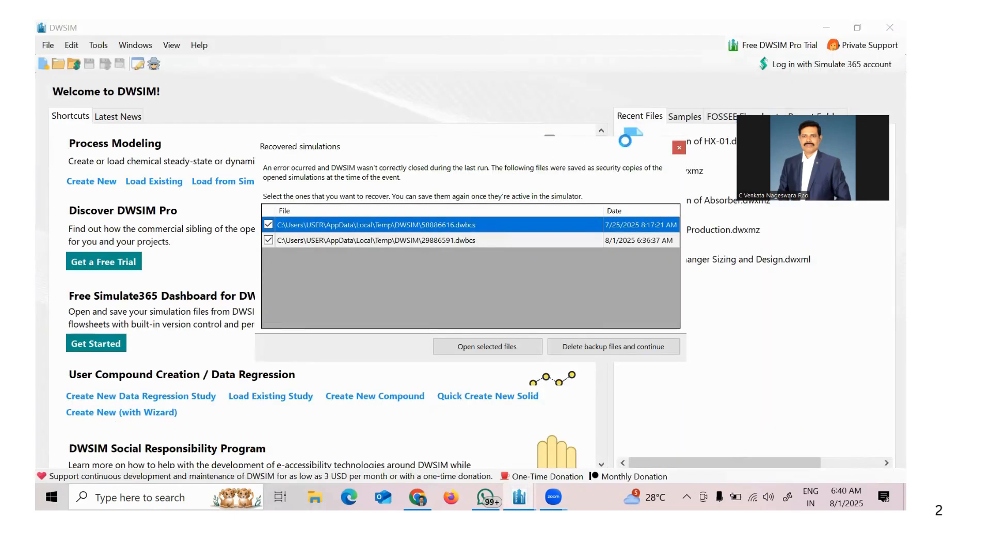
Step: Dismiss the recovered simulations list and decline the available software update
{"action": "left_click", "coordinate": [679, 148]}
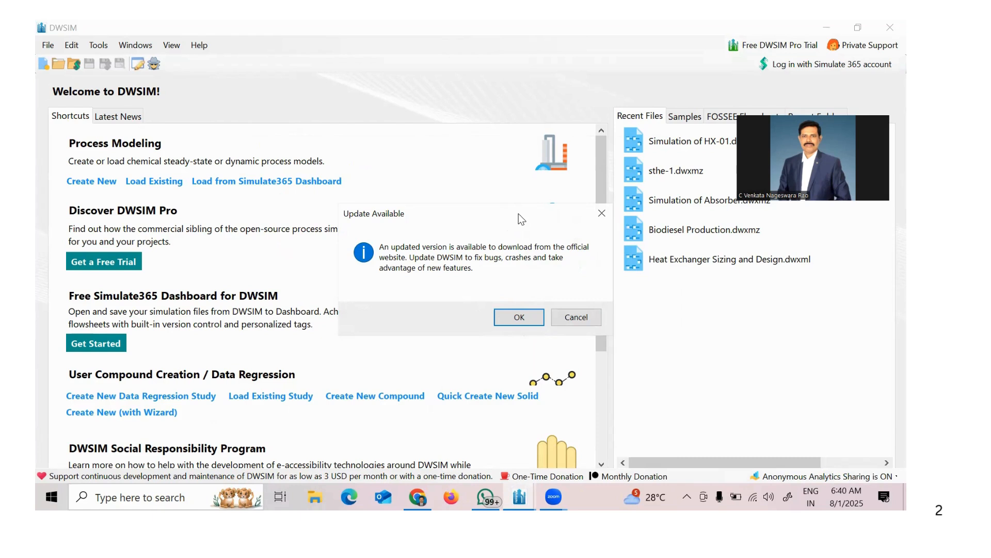
{"action": "left_click", "coordinate": [769, 497]}
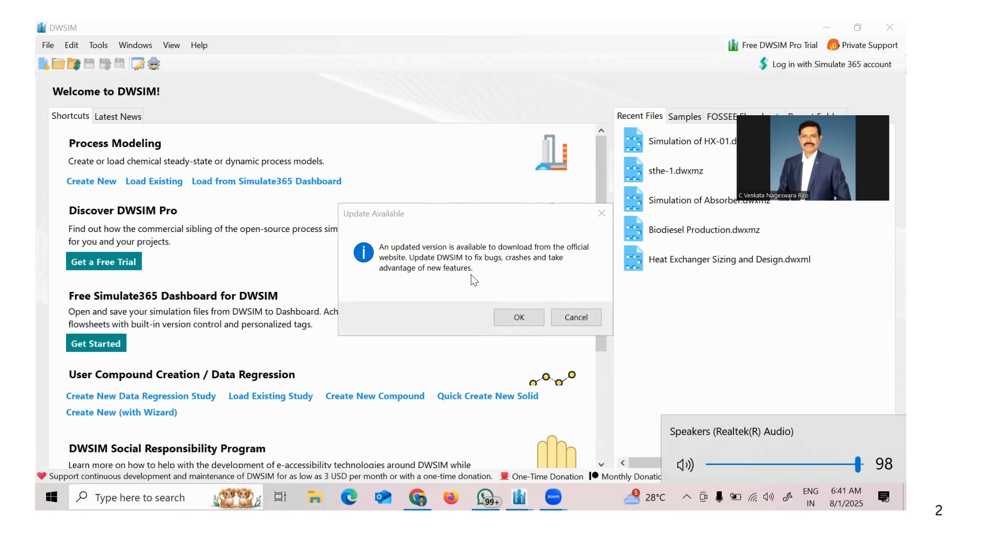
{"action": "left_click", "coordinate": [576, 317]}
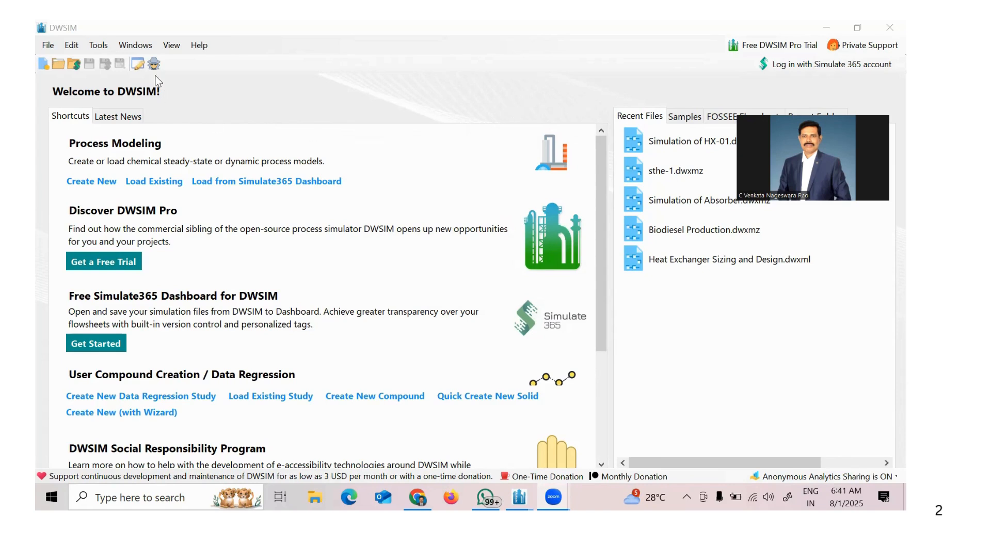
{"action": "left_click", "coordinate": [172, 45]}
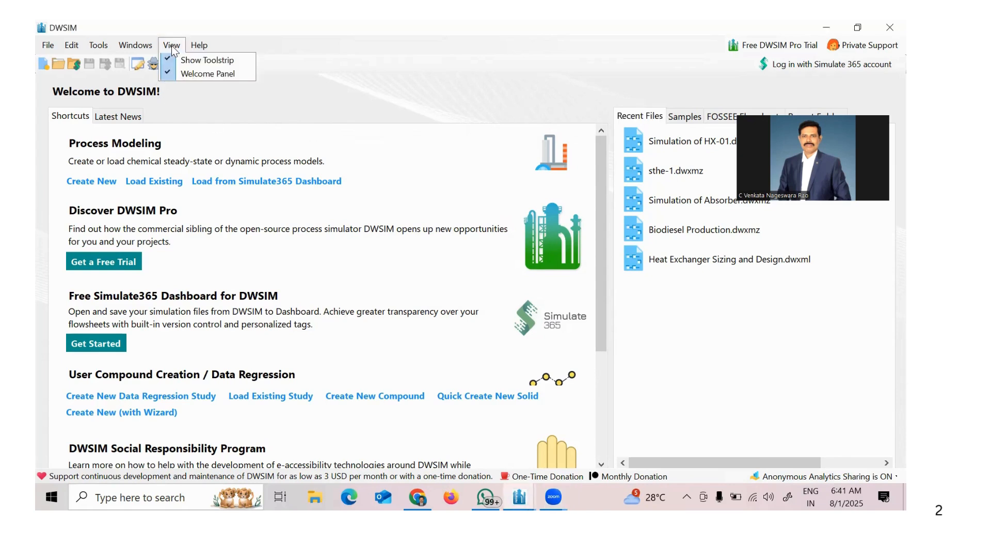
{"action": "left_click", "coordinate": [136, 45]}
{"action": "left_click", "coordinate": [98, 45]}
{"action": "mouse_move", "coordinate": [69, 46]}
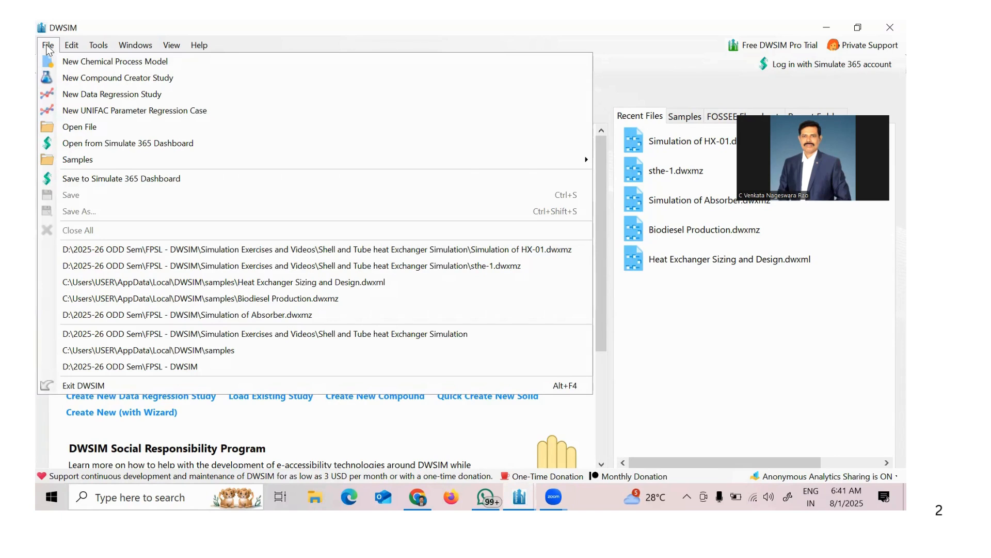
{"action": "mouse_move", "coordinate": [199, 46]}
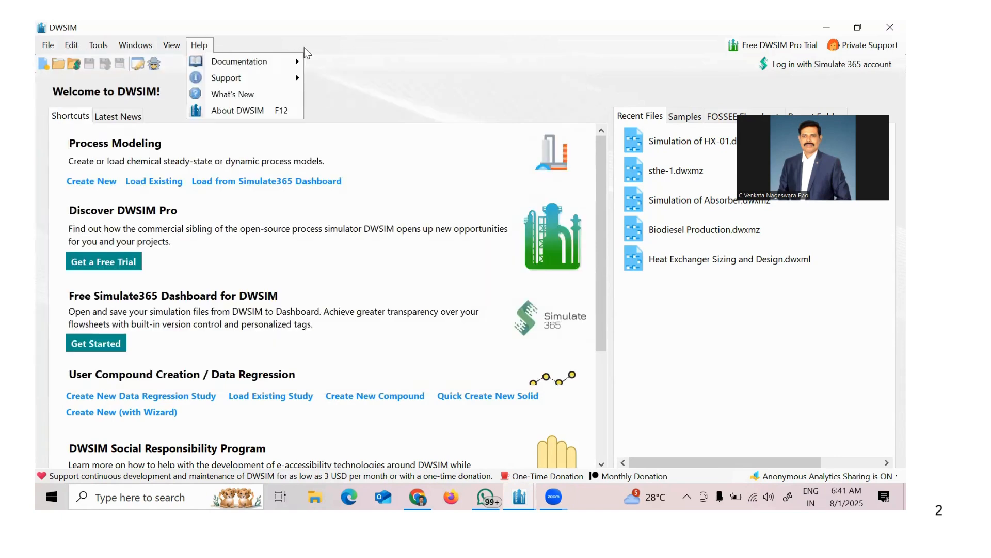
{"action": "left_click", "coordinate": [349, 53]}
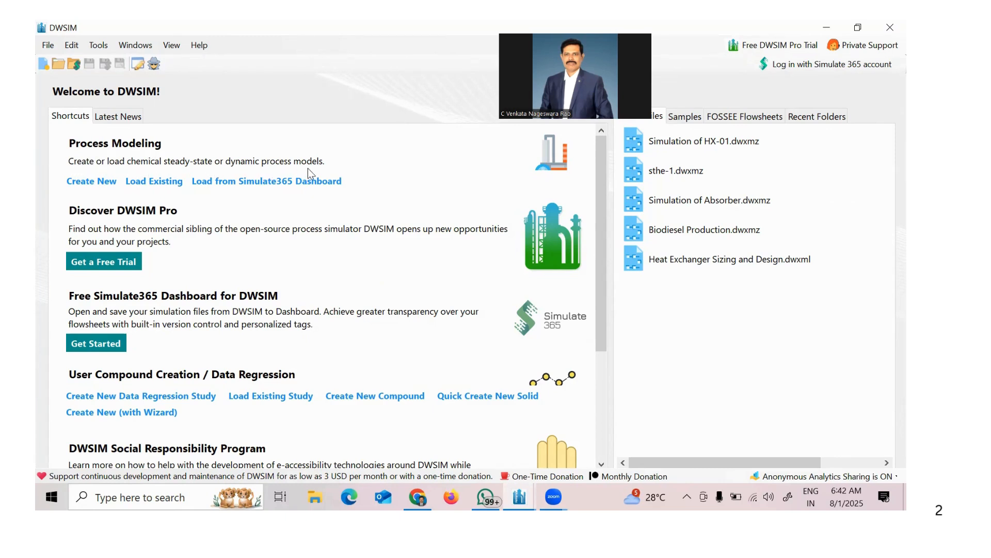
Step: Create a new process model and add Benzene as its first compound in the simulation configuration wizard
{"action": "left_click", "coordinate": [88, 187]}
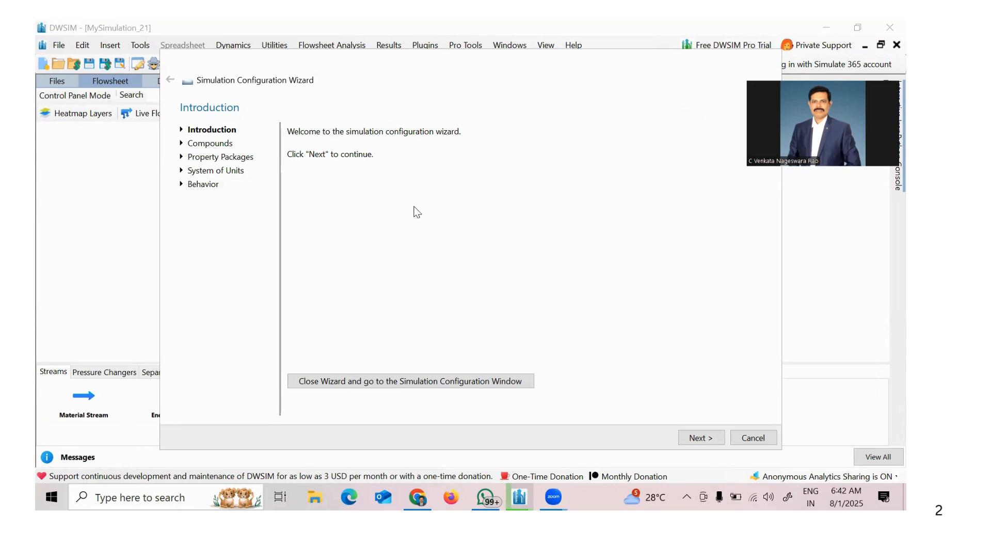
{"action": "left_click", "coordinate": [700, 438]}
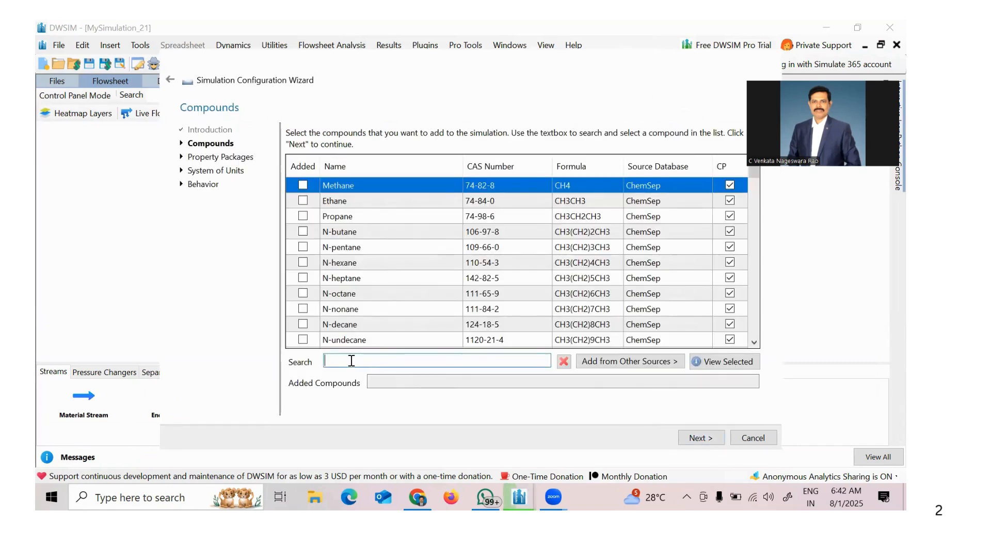
{"action": "type", "text": "Benzene"}
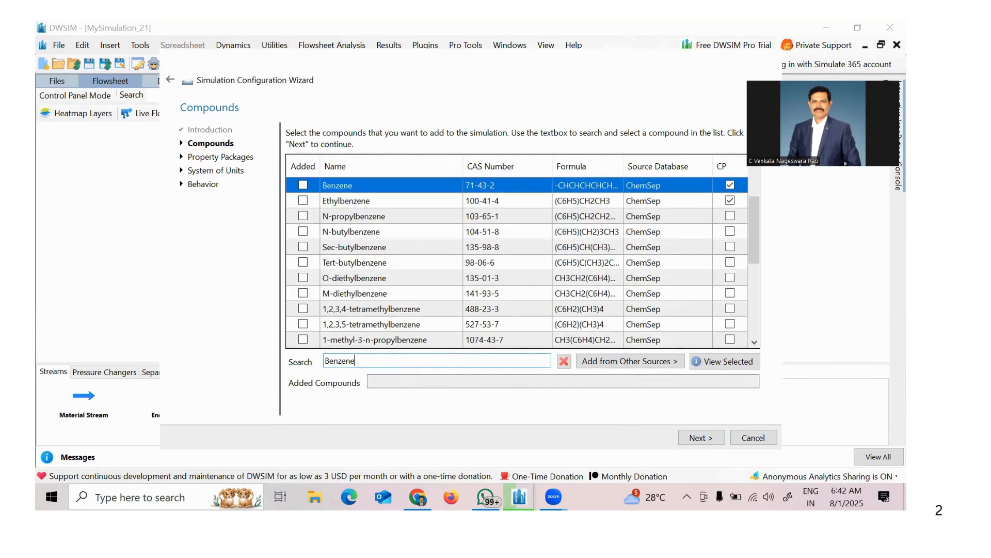
{"action": "left_click", "coordinate": [303, 185]}
{"action": "left_click_drag", "start_coordinate": [402, 387], "coordinate": [358, 389]}
Step: Find Toluene in the compound list and add it to the simulation compounds
{"action": "left_click", "coordinate": [360, 365]}
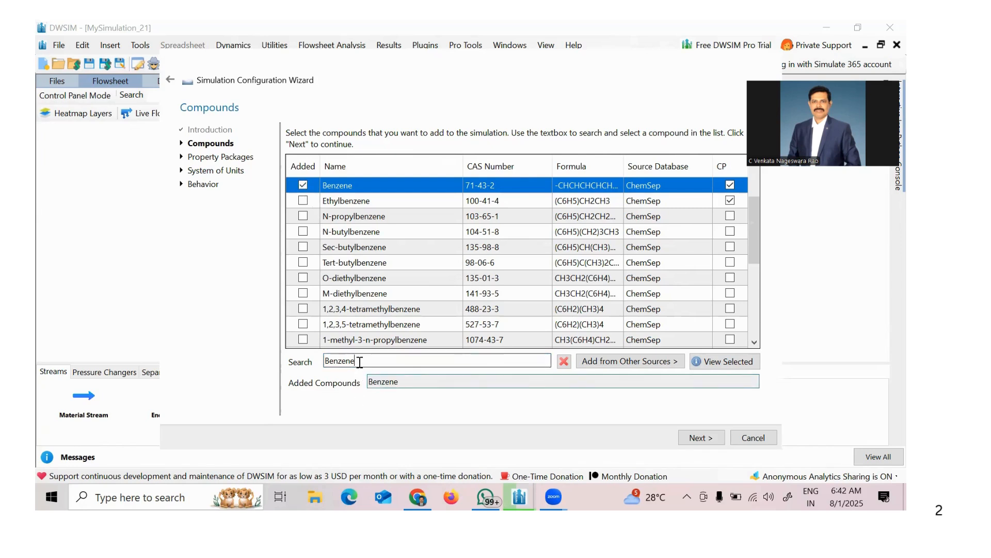
{"action": "double_click", "coordinate": [358, 363]}
{"action": "type", "text": "toluene"}
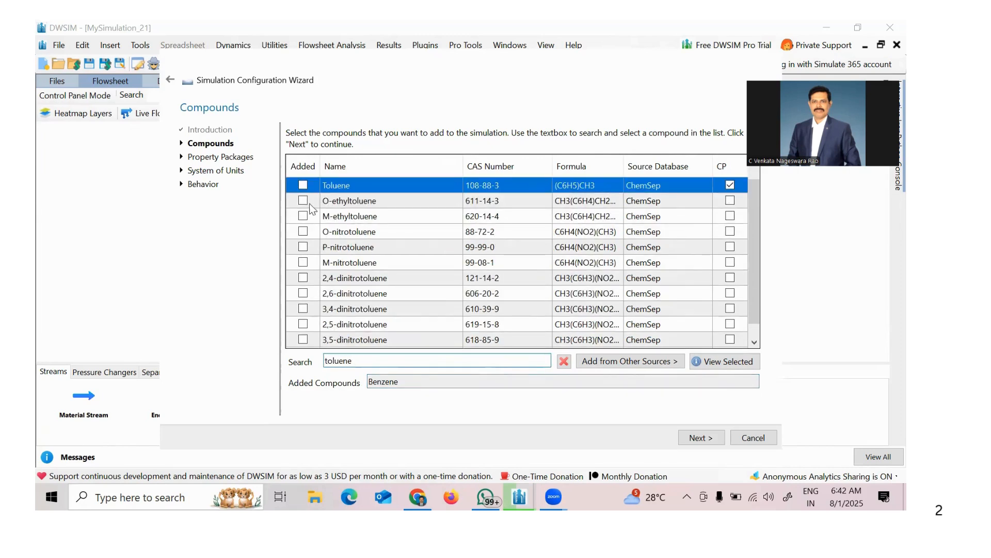
{"action": "left_click", "coordinate": [303, 186]}
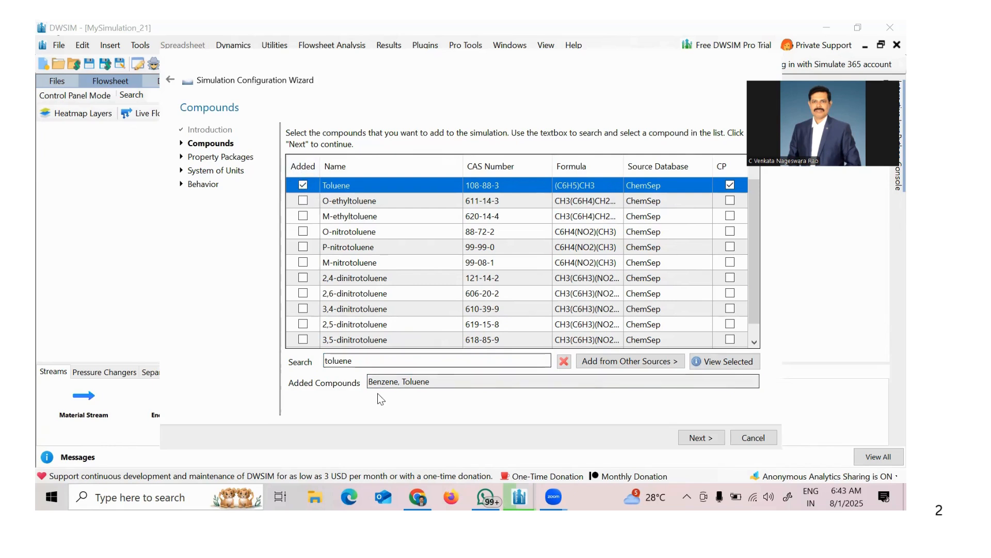
{"action": "left_click_drag", "start_coordinate": [439, 382], "coordinate": [364, 381]}
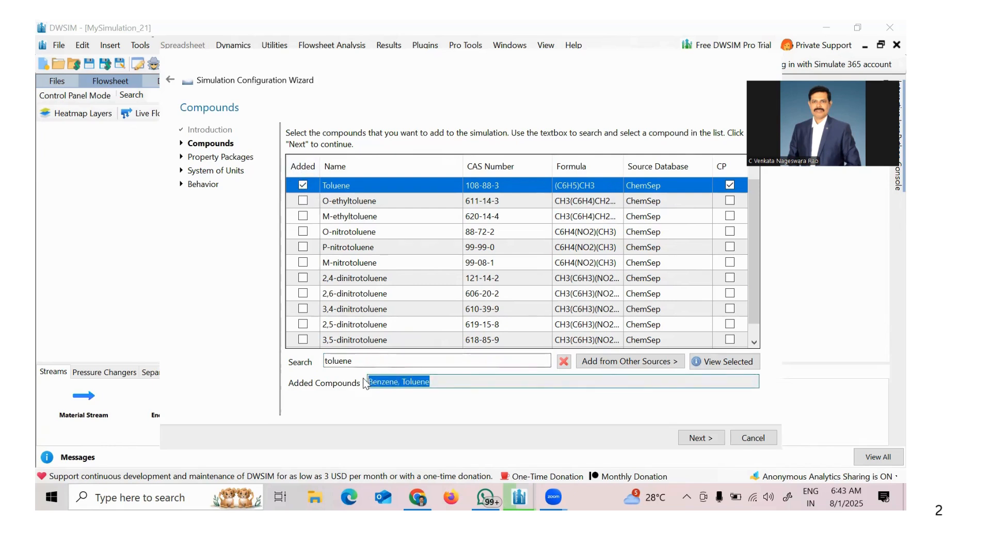
Step: Add the Peng-Robinson (PR) property package to the simulation
{"action": "left_click", "coordinate": [698, 437]}
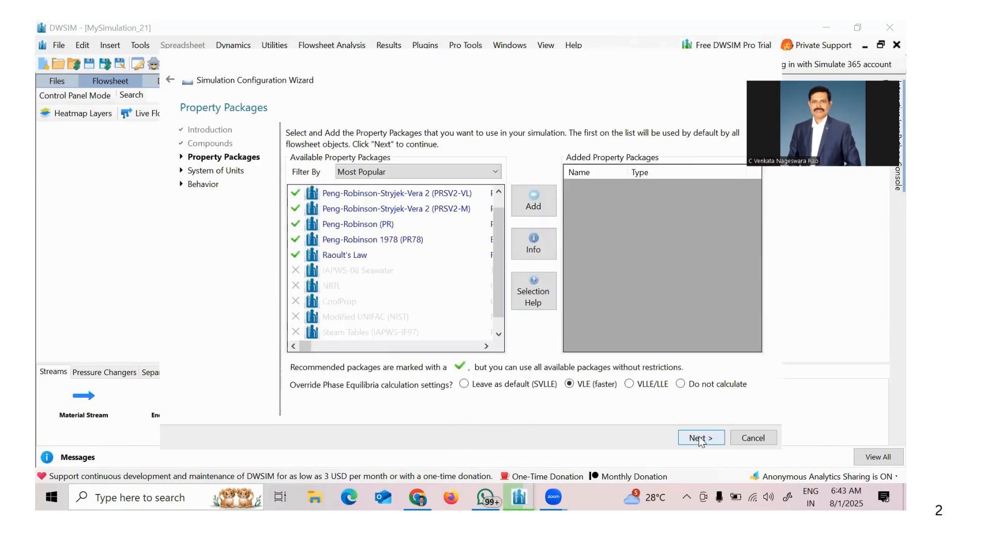
{"action": "left_click", "coordinate": [354, 227]}
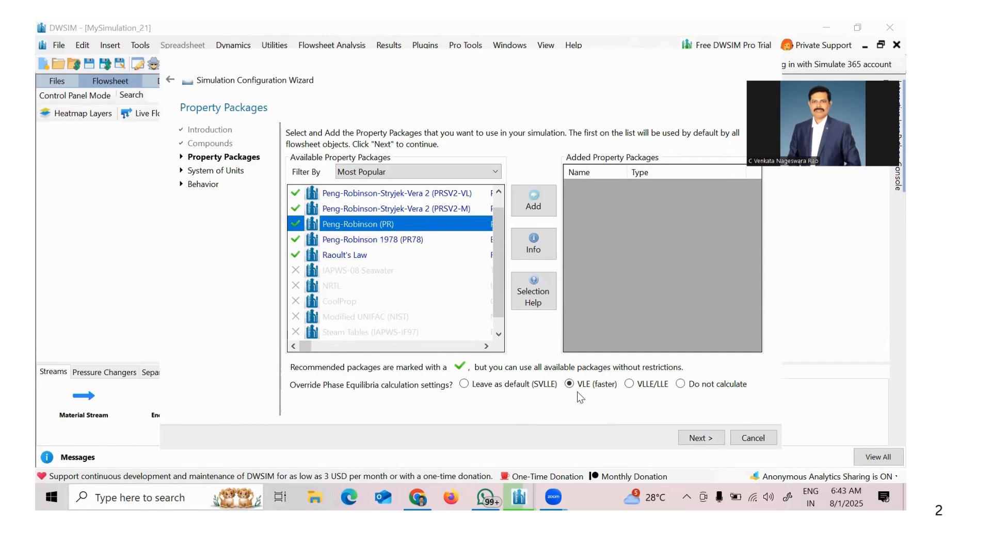
{"action": "left_click", "coordinate": [534, 195]}
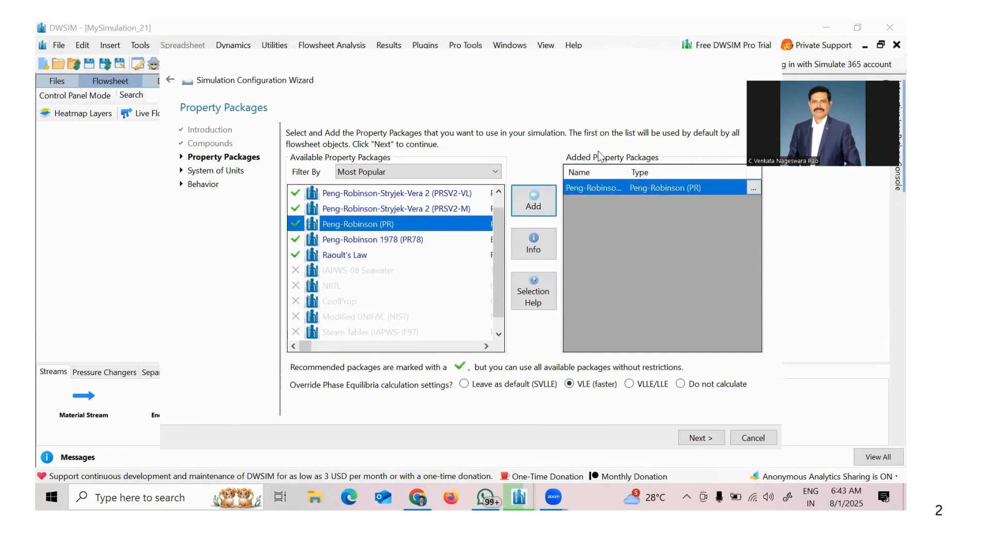
Step: Set the simulation's system of units to C5 and change its pressure unit to atm
{"action": "left_click", "coordinate": [699, 438]}
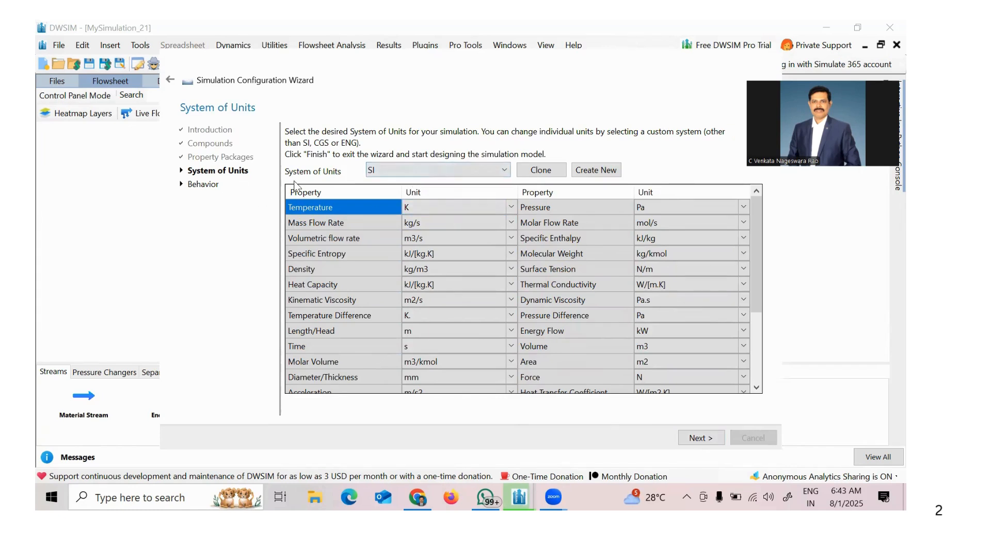
{"action": "left_click", "coordinate": [408, 172]}
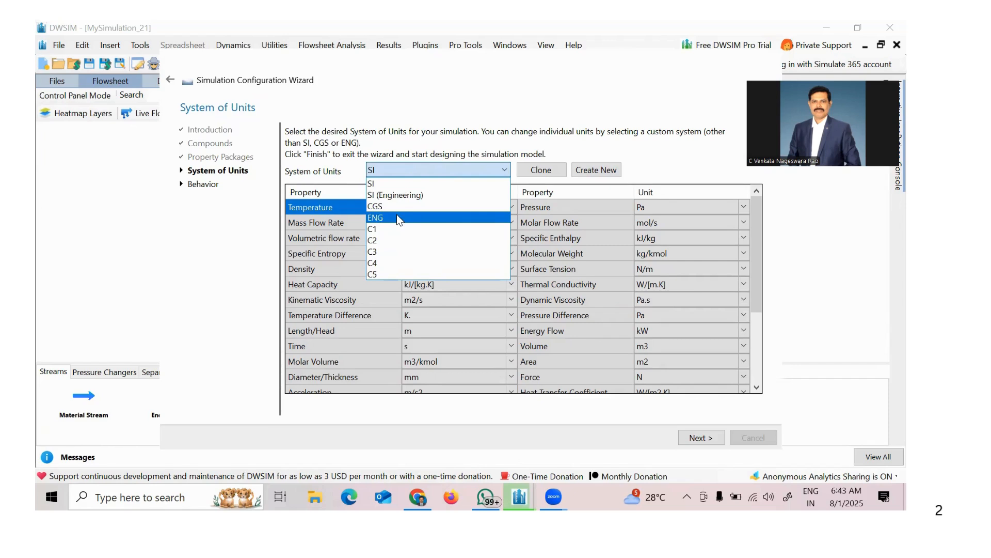
{"action": "left_click", "coordinate": [392, 276]}
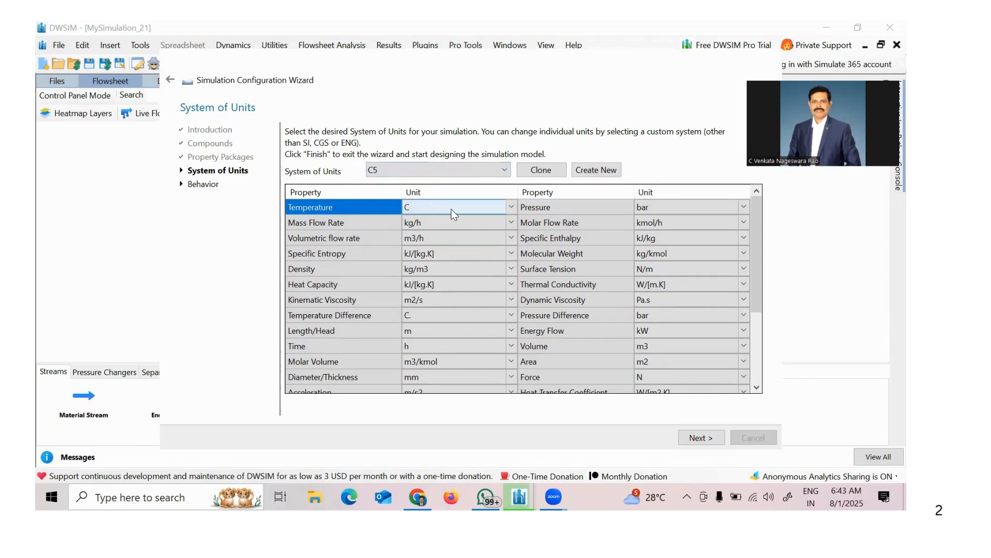
{"action": "left_click", "coordinate": [726, 207]}
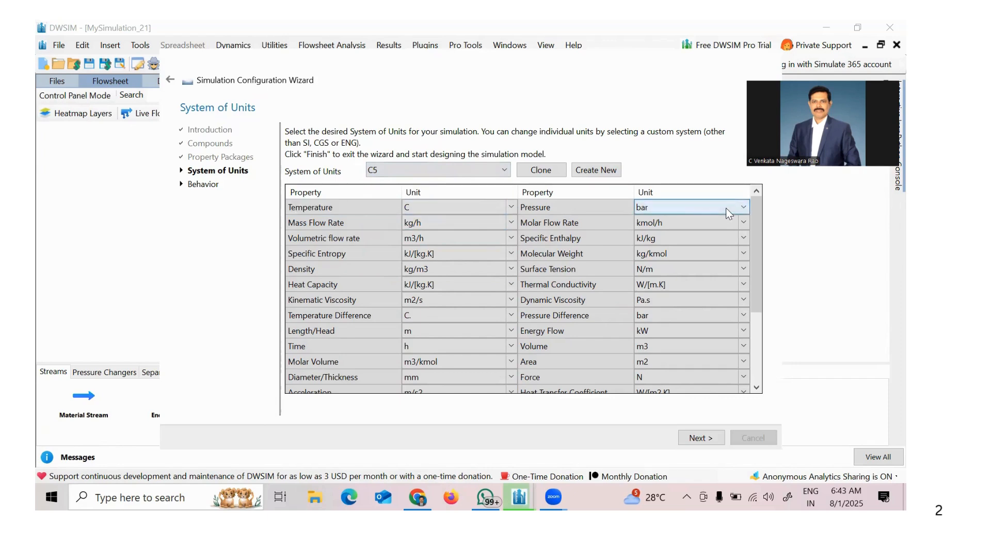
{"action": "left_click", "coordinate": [726, 207]}
{"action": "left_click", "coordinate": [688, 233]}
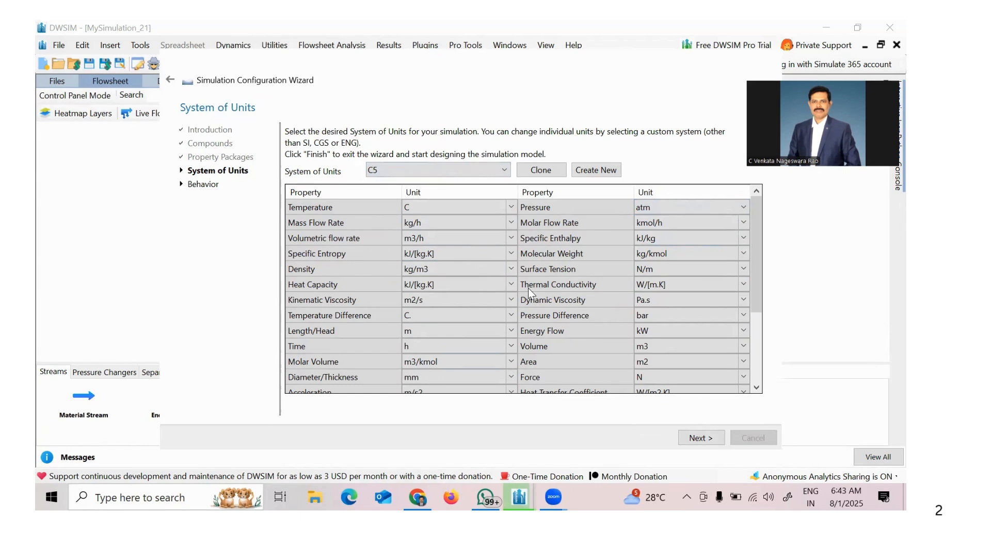
Step: Activate double-click opening of object editors and finish the simulation configuration wizard
{"action": "left_click", "coordinate": [701, 437]}
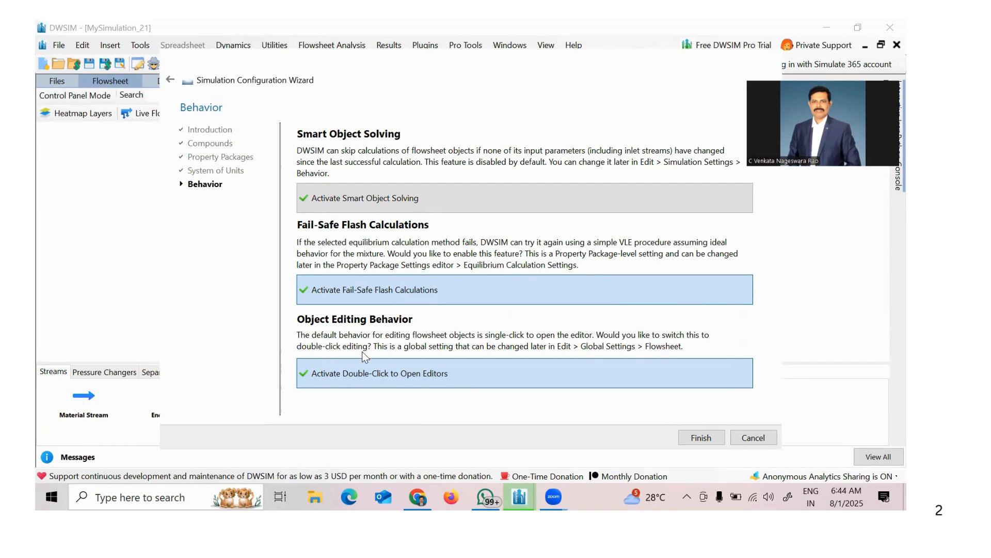
{"action": "left_click", "coordinate": [331, 376]}
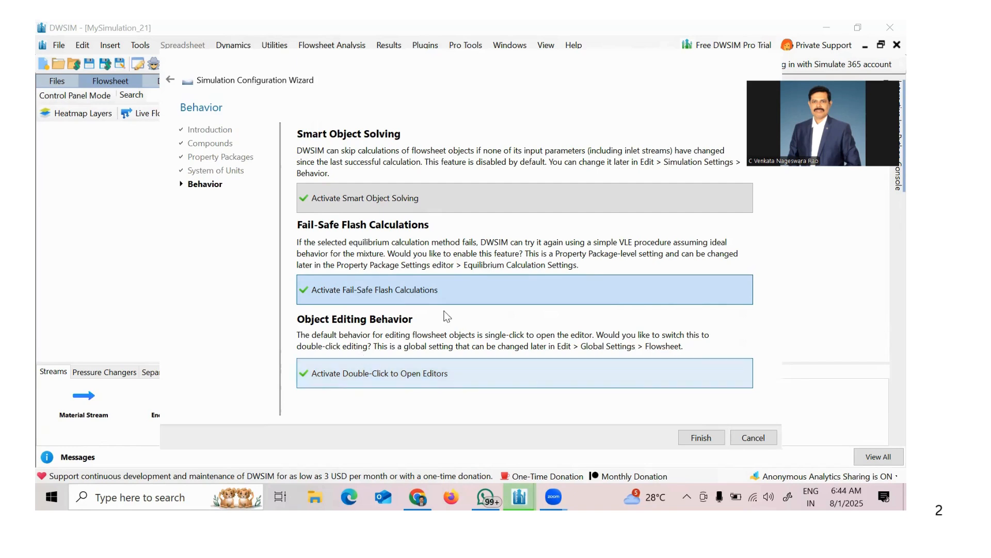
{"action": "left_click", "coordinate": [357, 373]}
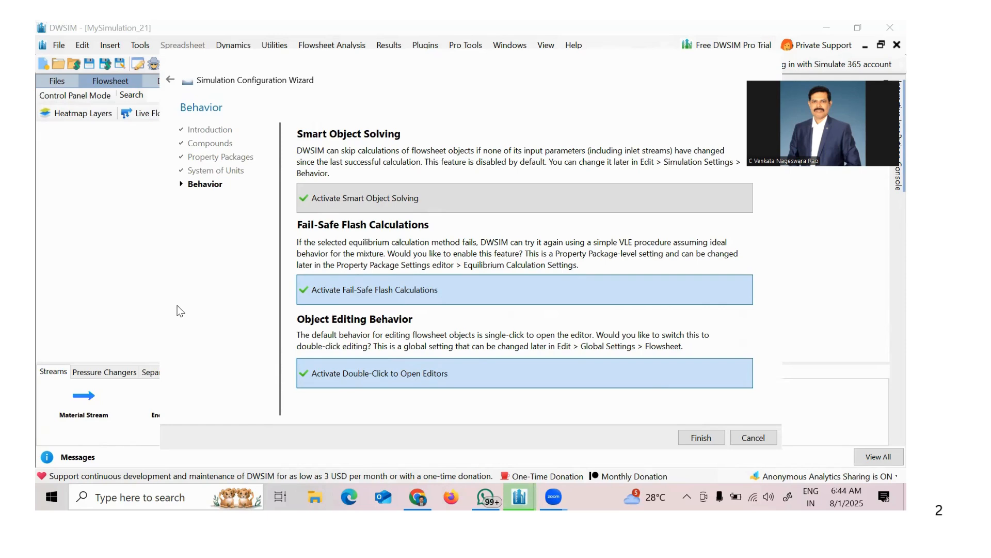
{"action": "left_click", "coordinate": [702, 439]}
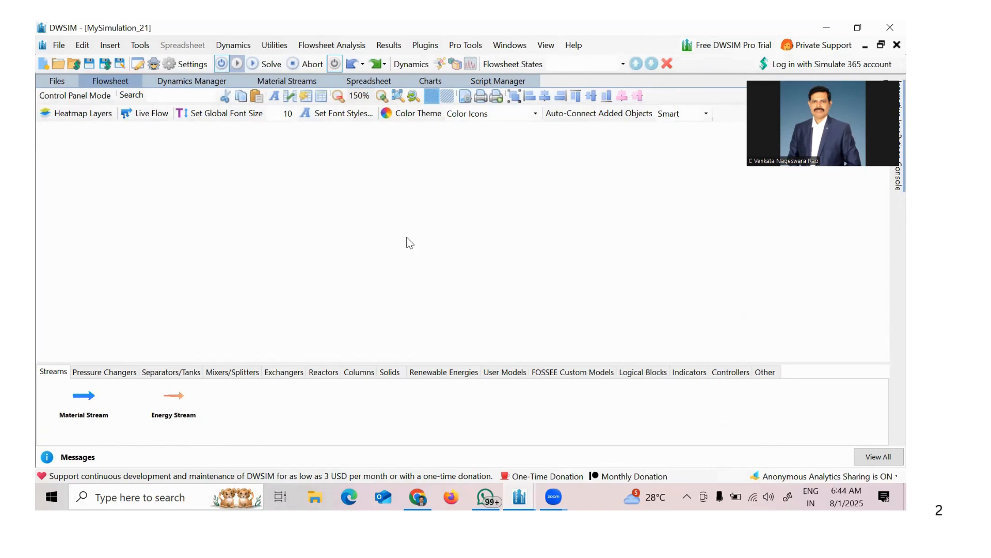
Step: Place a pump on the flowsheet and create its connected inlet, outlet and energy streams
{"action": "left_click", "coordinate": [109, 373]}
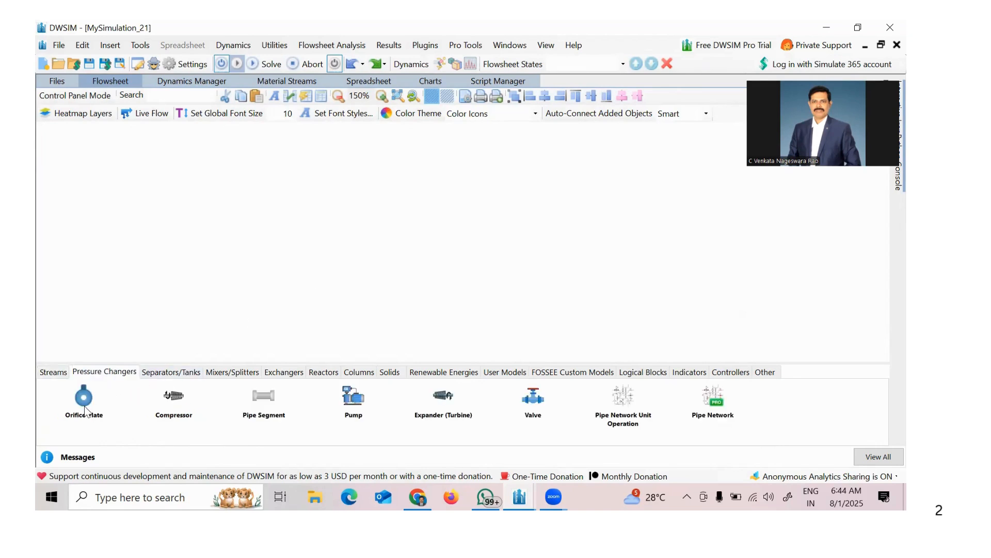
{"action": "left_click_drag", "start_coordinate": [345, 409], "coordinate": [136, 216]}
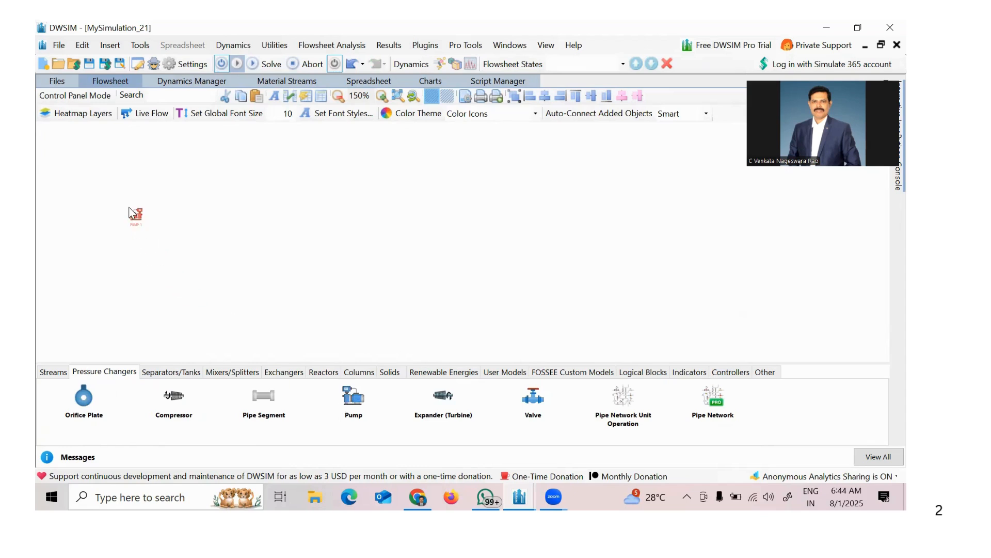
{"action": "right_click", "coordinate": [180, 255]}
{"action": "left_click", "coordinate": [217, 214]}
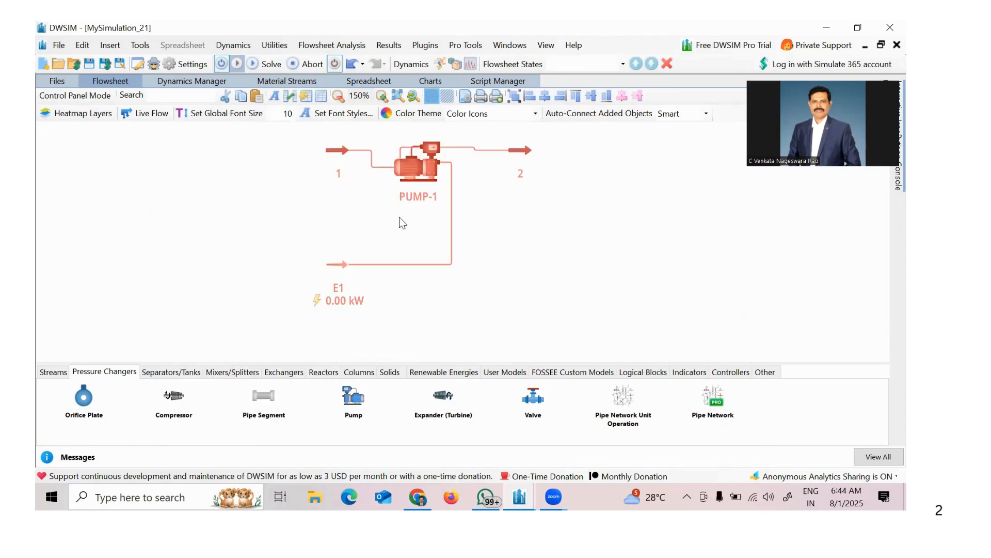
{"action": "left_click_drag", "start_coordinate": [373, 200], "coordinate": [158, 226]}
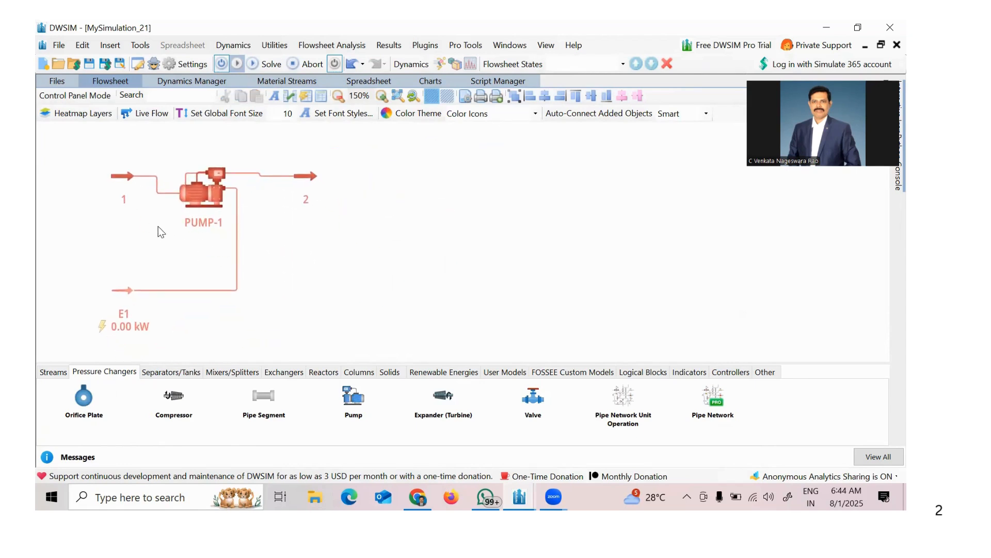
Step: Show the separators and tanks available for the flowsheet
{"action": "left_click", "coordinate": [182, 373]}
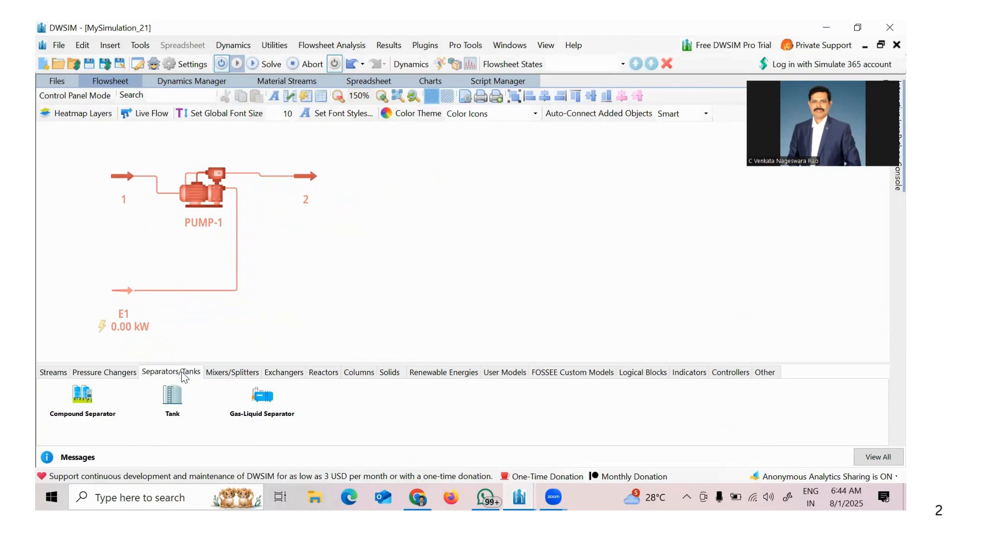